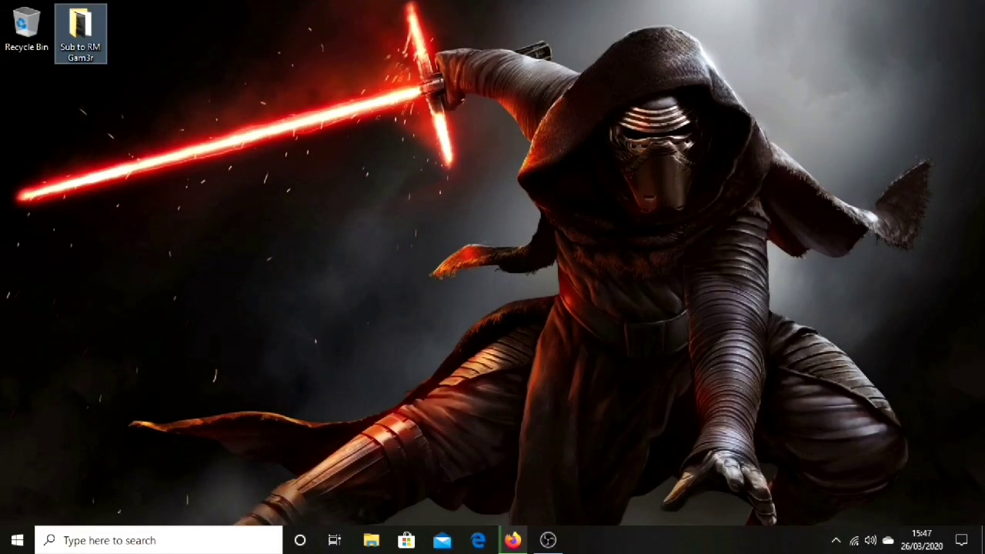
Open Firefox, search Google for "project+ 2.0" and open the Project+ website from the results
{"action": "left_click", "coordinate": [514, 540]}
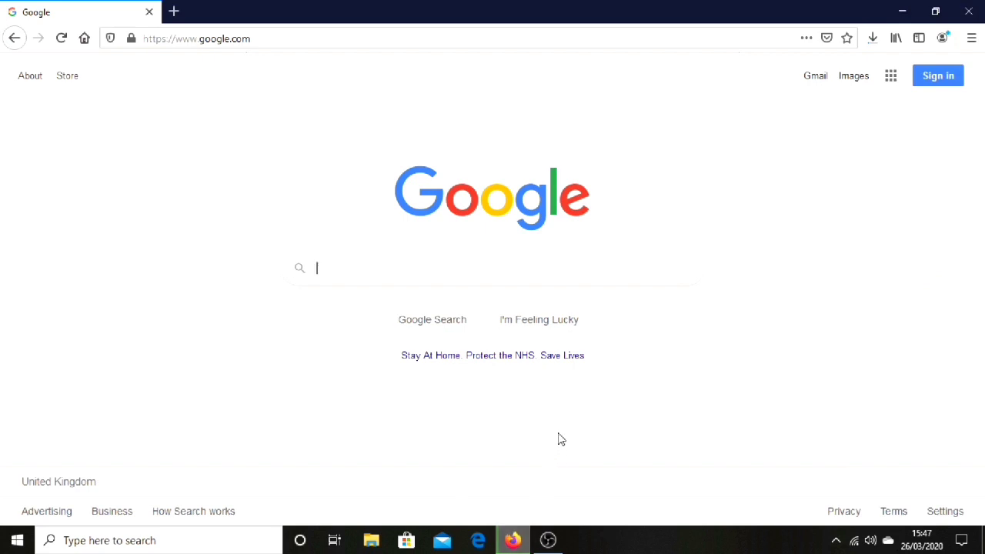
{"action": "type", "text": "pro"}
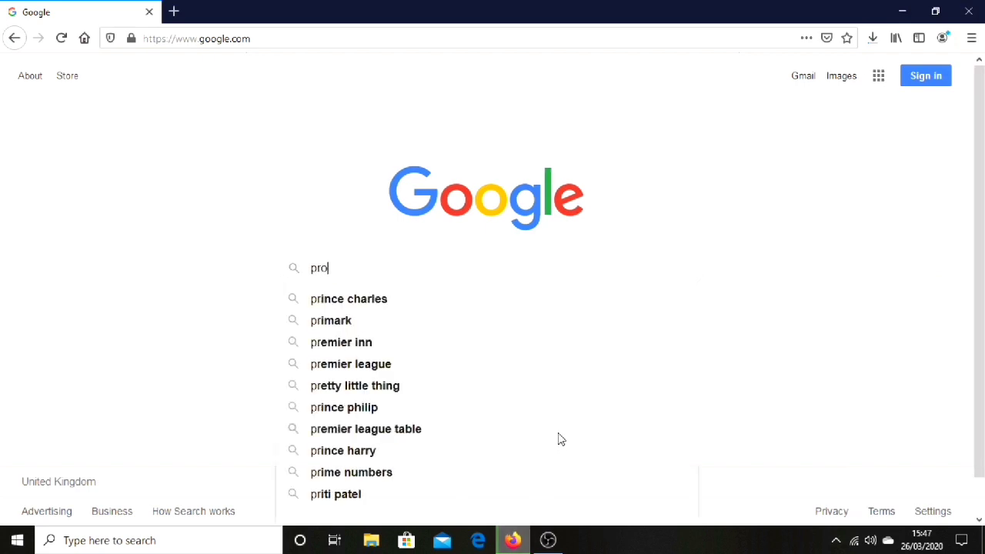
{"action": "type", "text": "ject+ 2.0"}
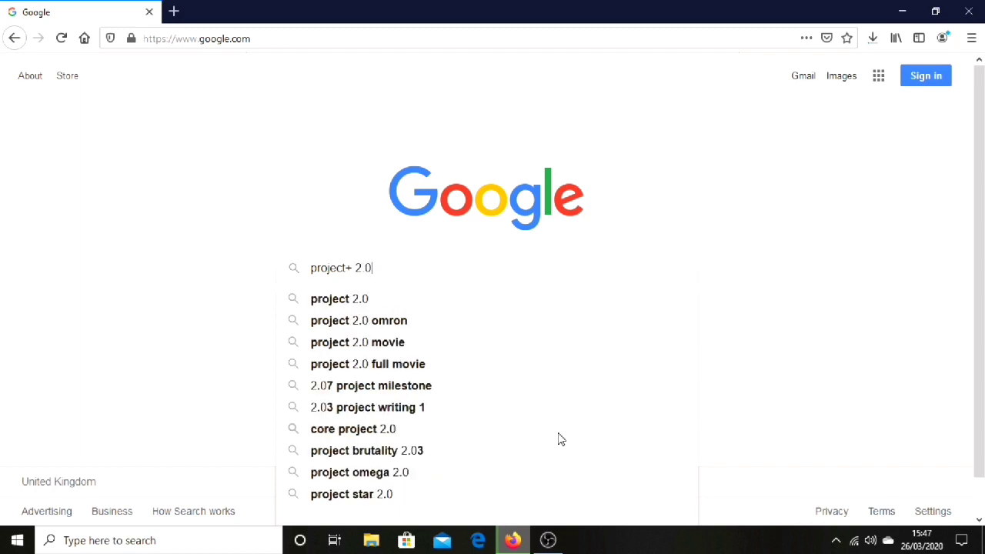
{"action": "key", "text": "Return"}
{"action": "scroll", "coordinate": [561, 439], "scroll_direction": "down", "scroll_amount": 2}
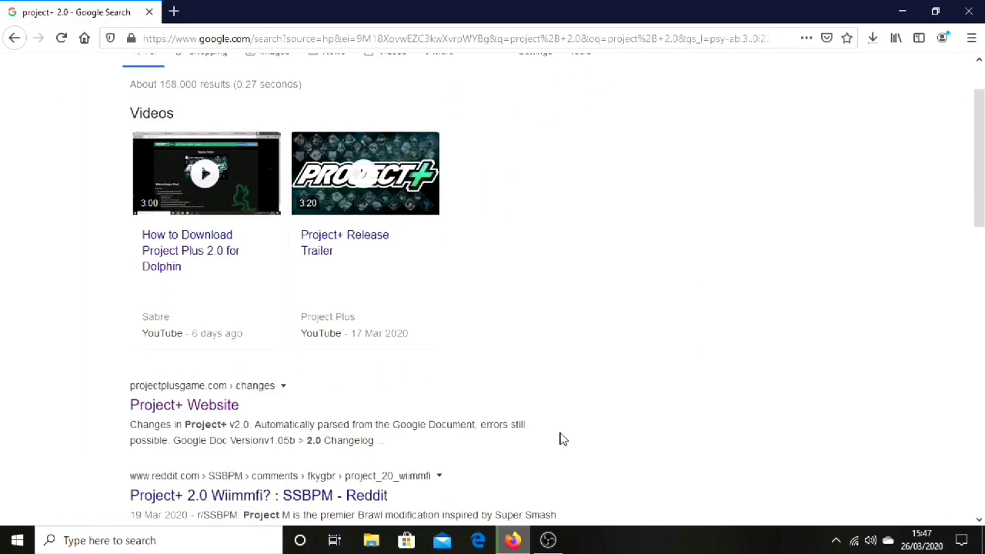
{"action": "scroll", "coordinate": [559, 439], "scroll_direction": "down", "scroll_amount": 2}
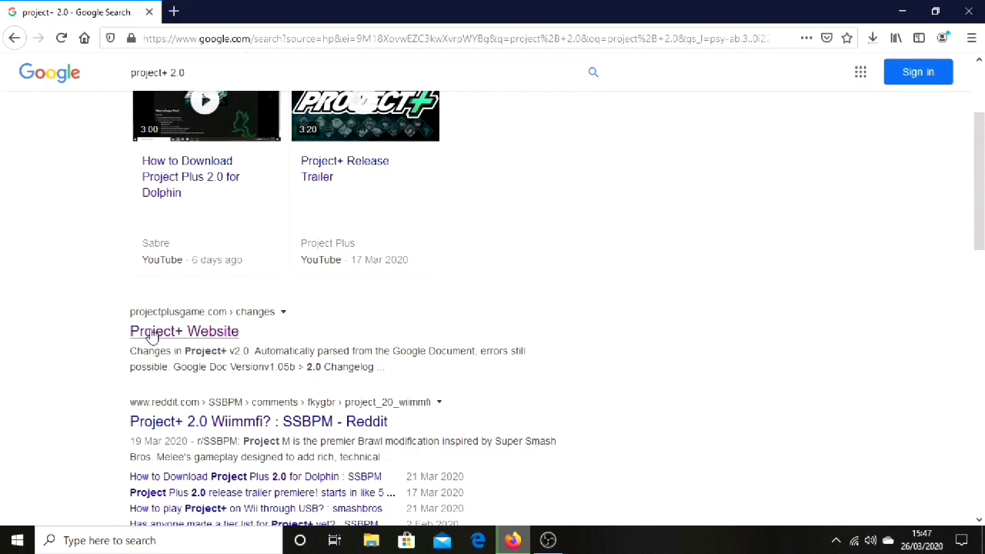
{"action": "left_click", "coordinate": [190, 339]}
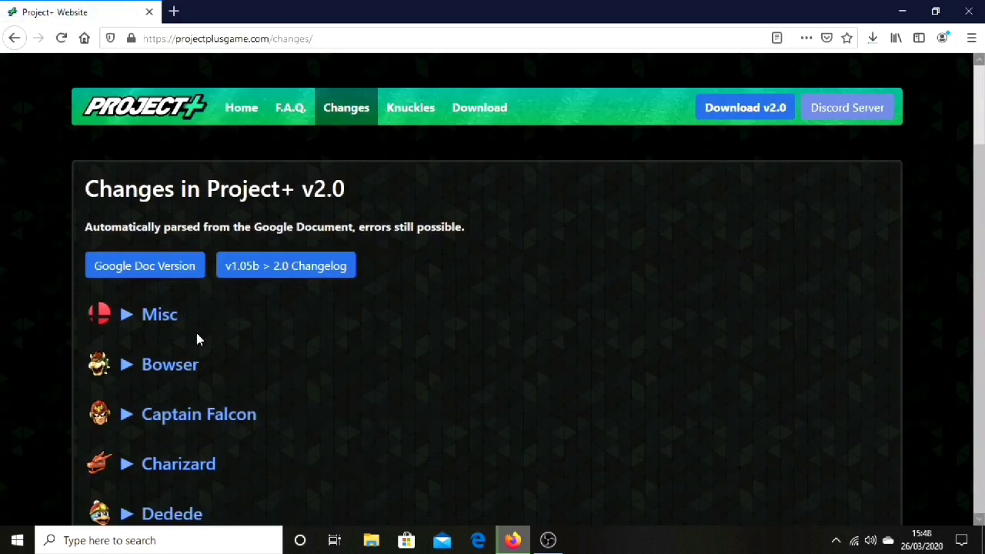
Open the site's download page and download the Netplay (Windows) version of Project+ v2.0
{"action": "left_click", "coordinate": [478, 114]}
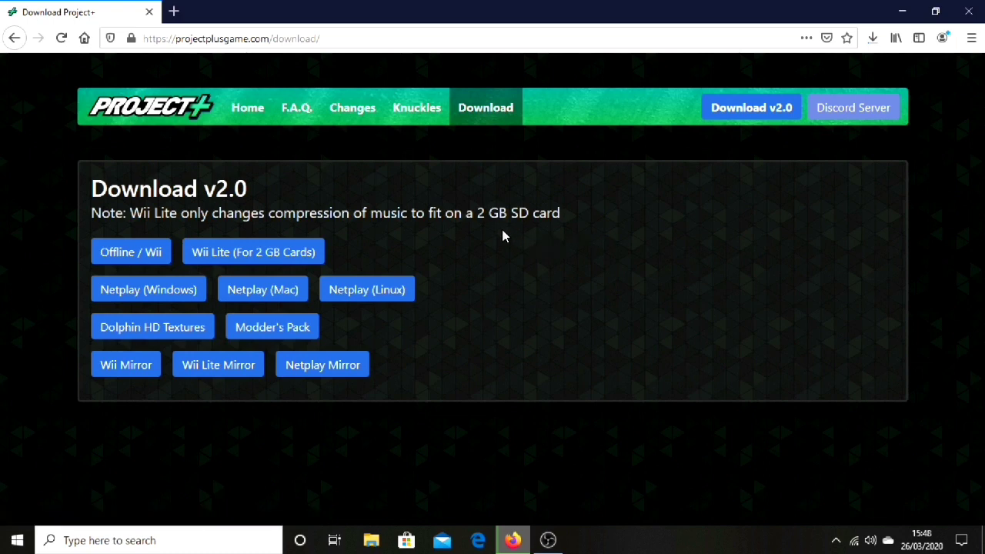
{"action": "left_click_drag", "start_coordinate": [476, 213], "coordinate": [560, 213]}
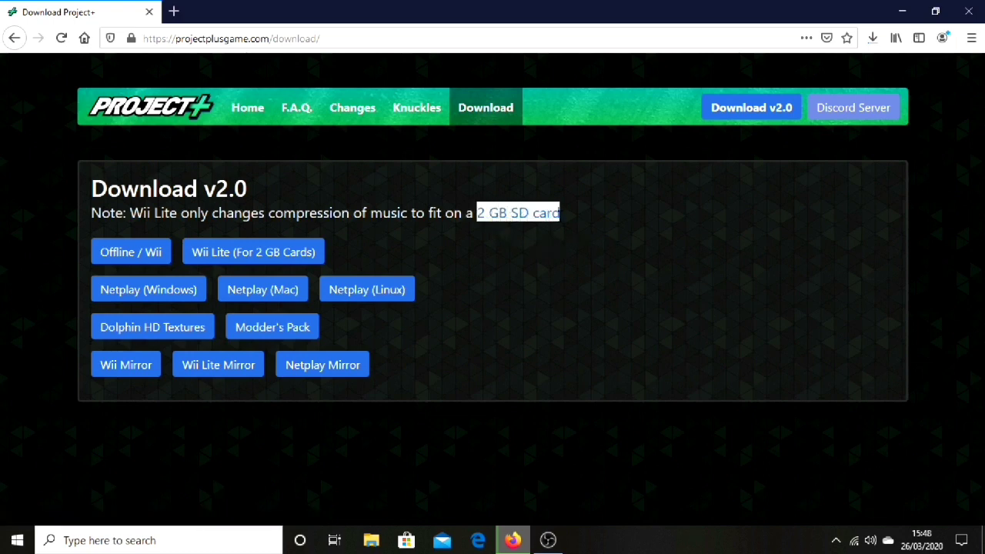
{"action": "left_click", "coordinate": [540, 260]}
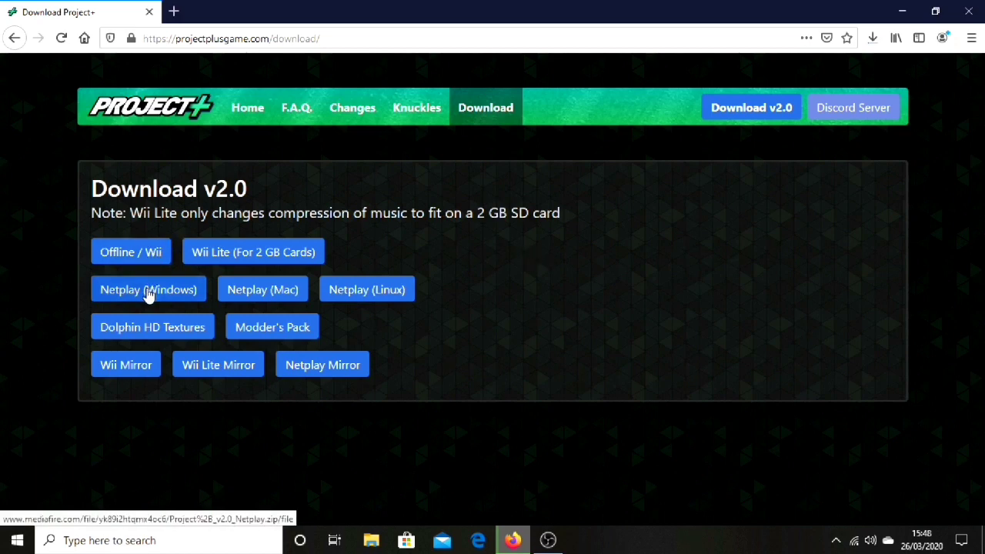
{"action": "left_click", "coordinate": [148, 291]}
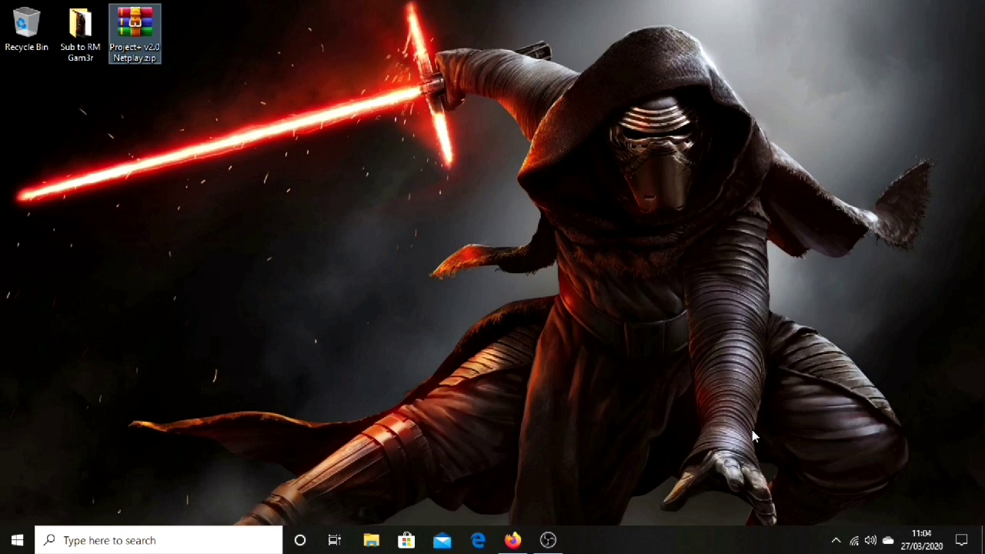
Extract Project+ v2.0 Netplay.zip onto the desktop and open the extracted Project+ v2.0 Netplay folder
{"action": "double_click", "coordinate": [156, 55]}
{"action": "right_click", "coordinate": [157, 55]}
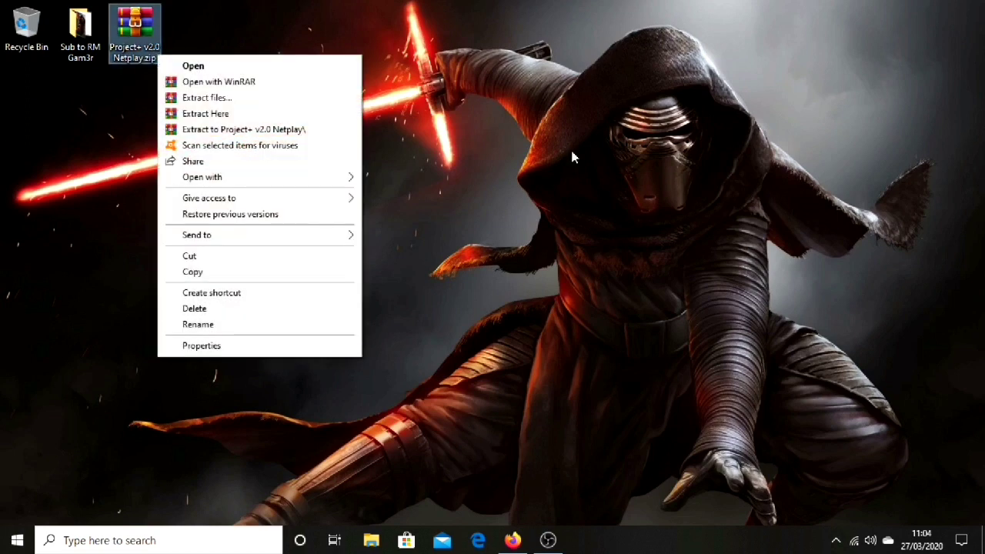
{"action": "left_click", "coordinate": [257, 114]}
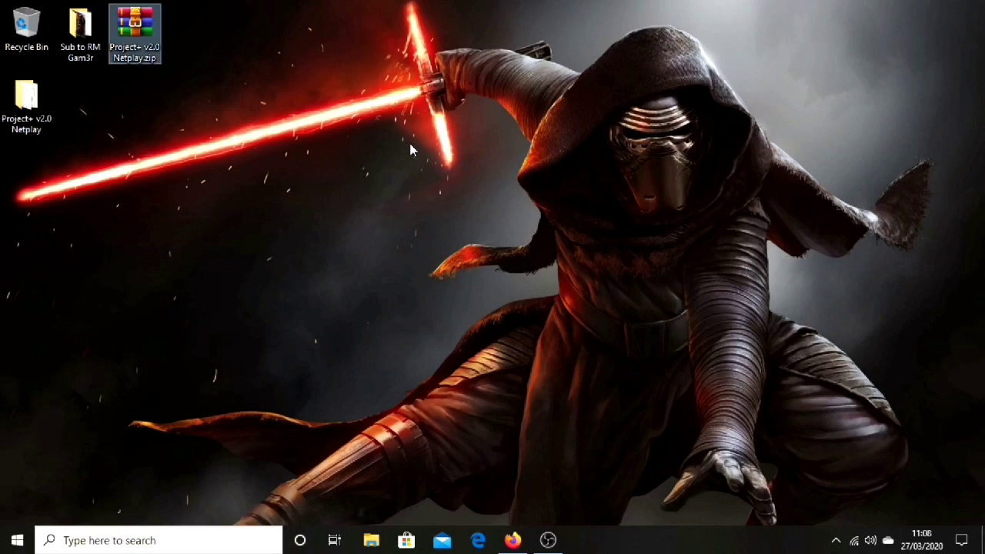
{"action": "double_click", "coordinate": [26, 98]}
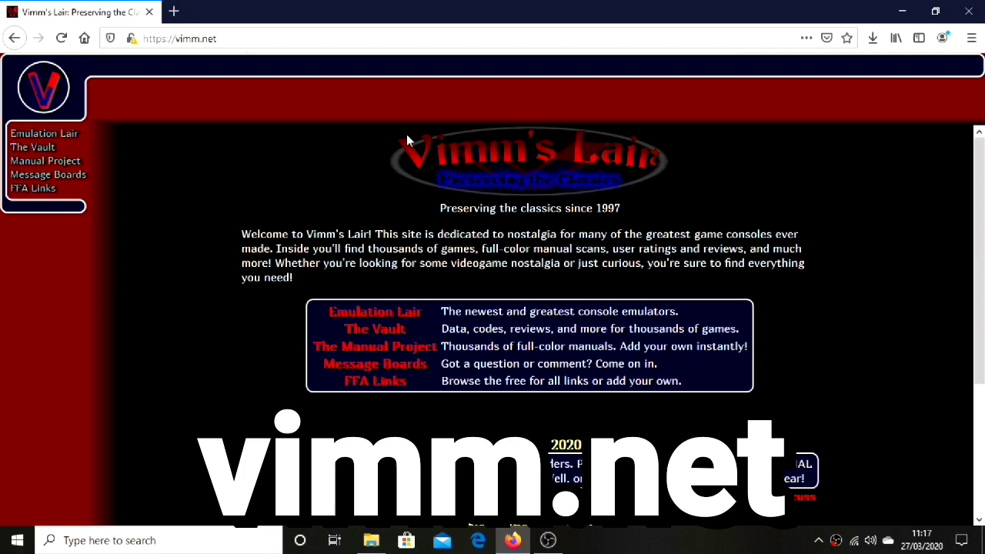
Browse The Vault on vimm.net in Firefox and look through its Wii games section
{"action": "scroll", "coordinate": [407, 136], "scroll_direction": "down", "scroll_amount": 3}
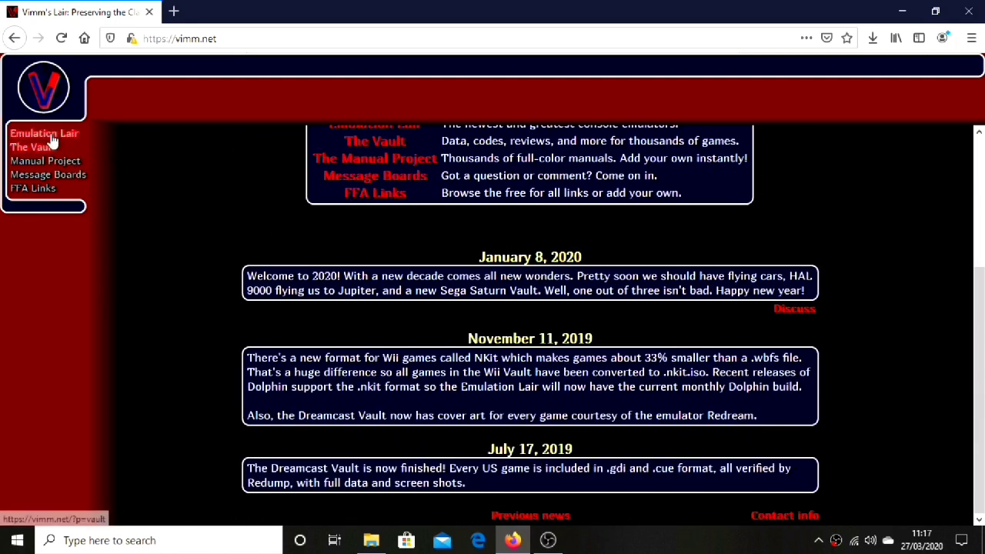
{"action": "left_click", "coordinate": [50, 152]}
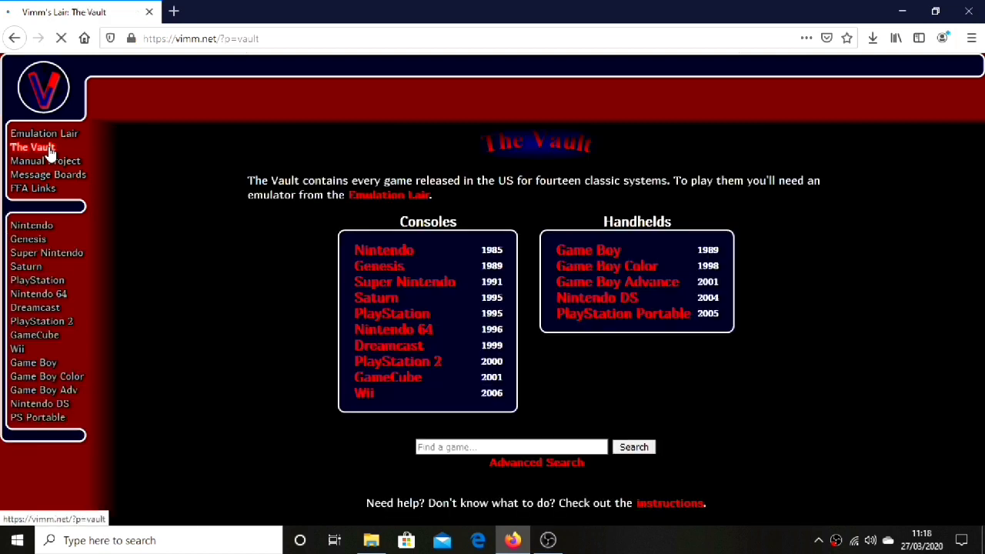
{"action": "left_click", "coordinate": [367, 396]}
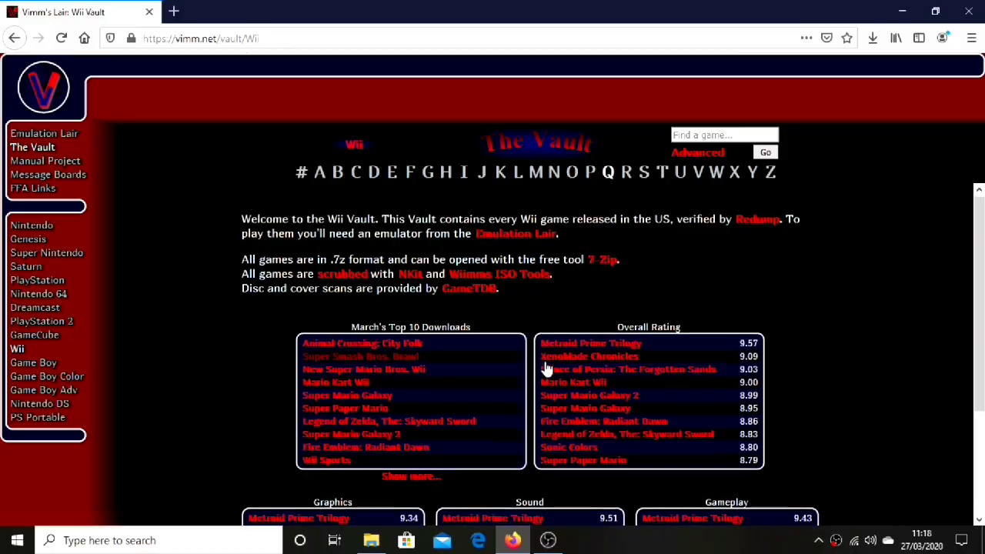
{"action": "scroll", "coordinate": [492, 377], "scroll_direction": "down", "scroll_amount": 3}
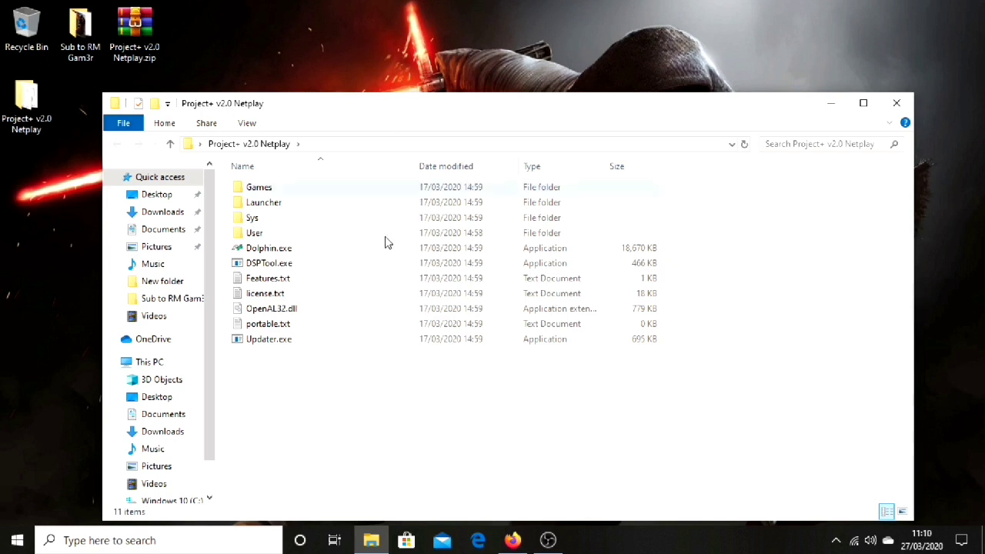
Launch Dolphin.exe from the Project+ v2.0 Netplay folder and authorize usage statistics reporting
{"action": "double_click", "coordinate": [321, 251]}
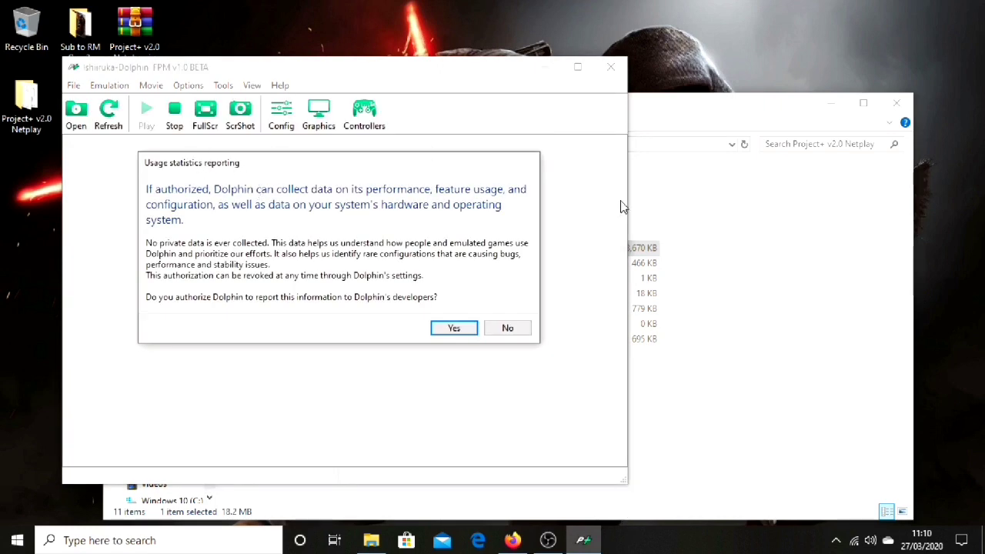
{"action": "left_click", "coordinate": [454, 329]}
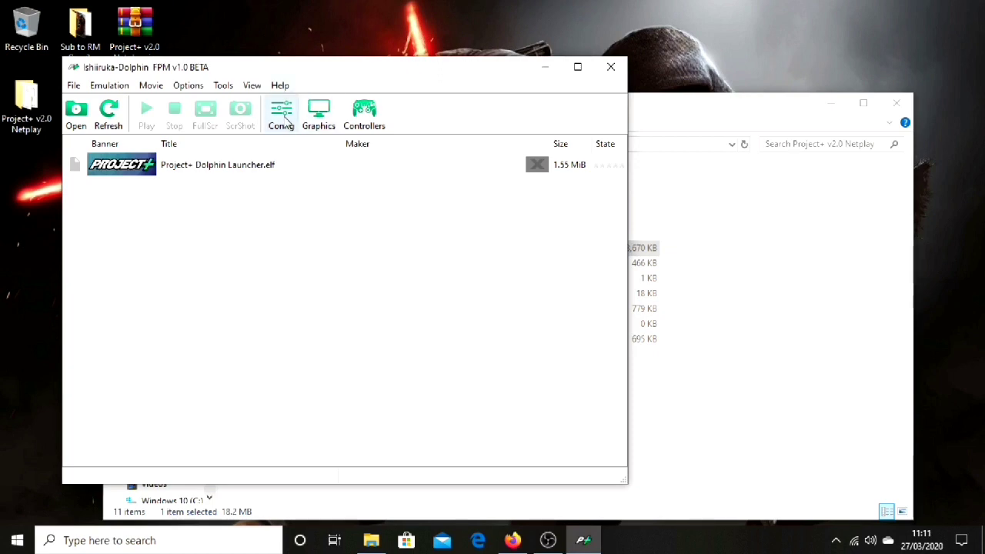
Try to browse for a default ISO in Dolphin's path configuration, and close the configuration
{"action": "left_click", "coordinate": [283, 120]}
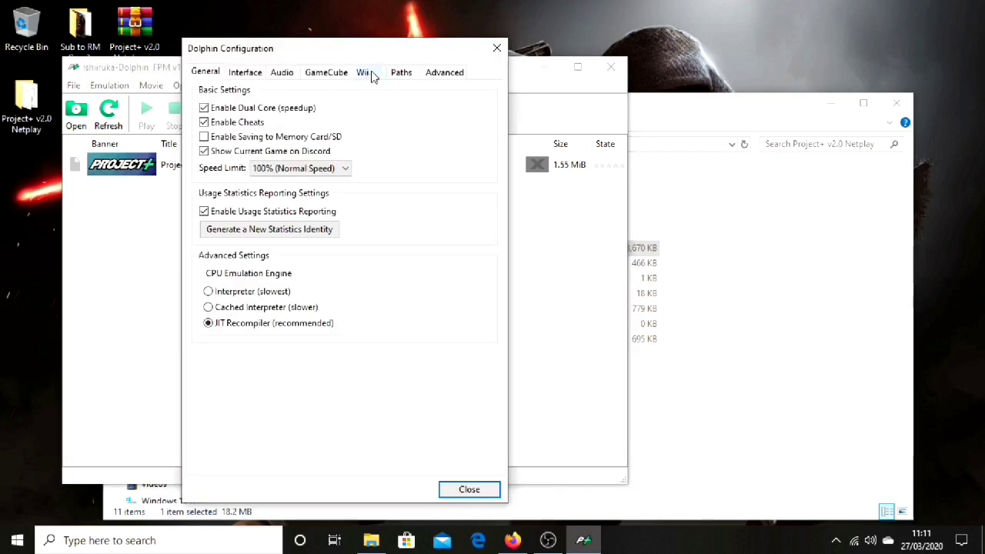
{"action": "left_click", "coordinate": [402, 77]}
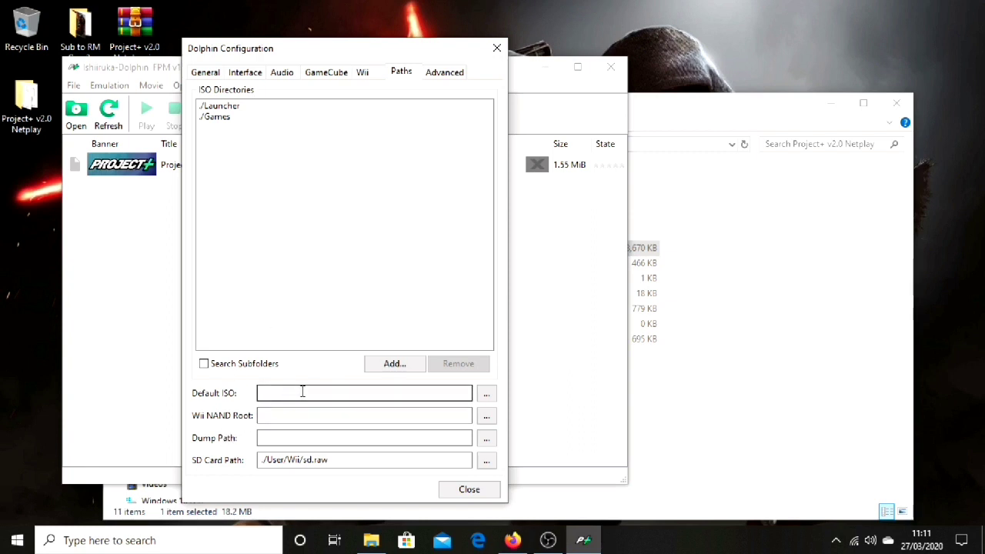
{"action": "left_click", "coordinate": [486, 394]}
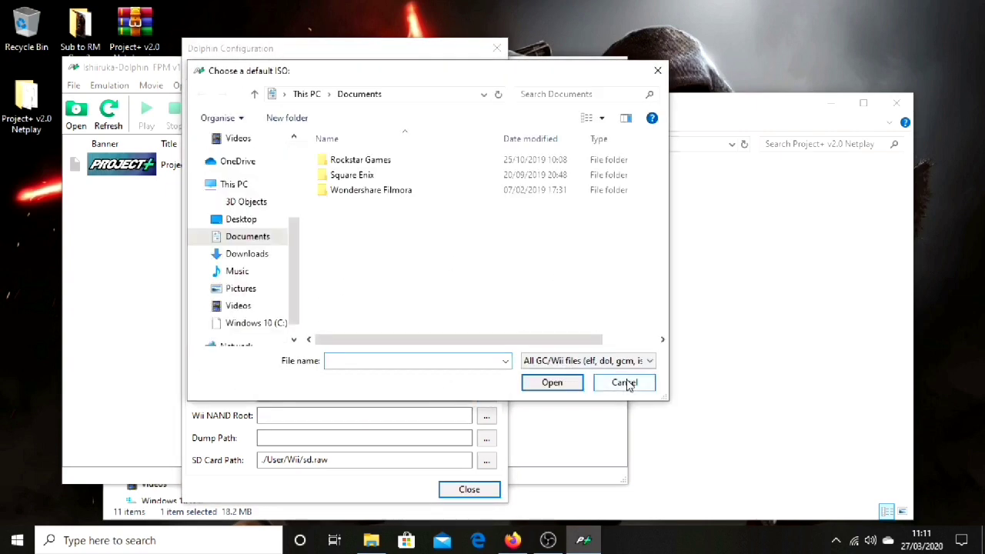
{"action": "left_click", "coordinate": [625, 382]}
{"action": "left_click", "coordinate": [486, 393]}
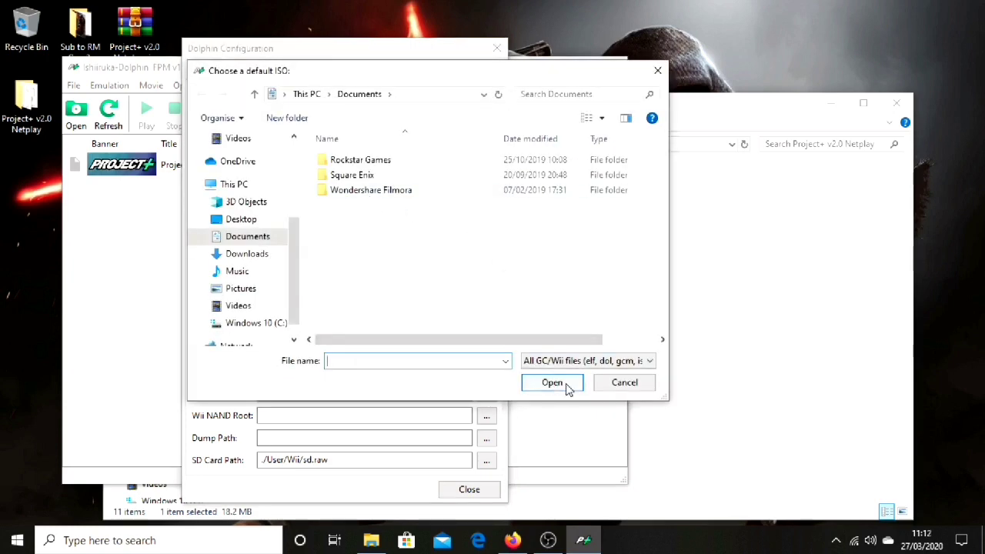
{"action": "left_click", "coordinate": [597, 386]}
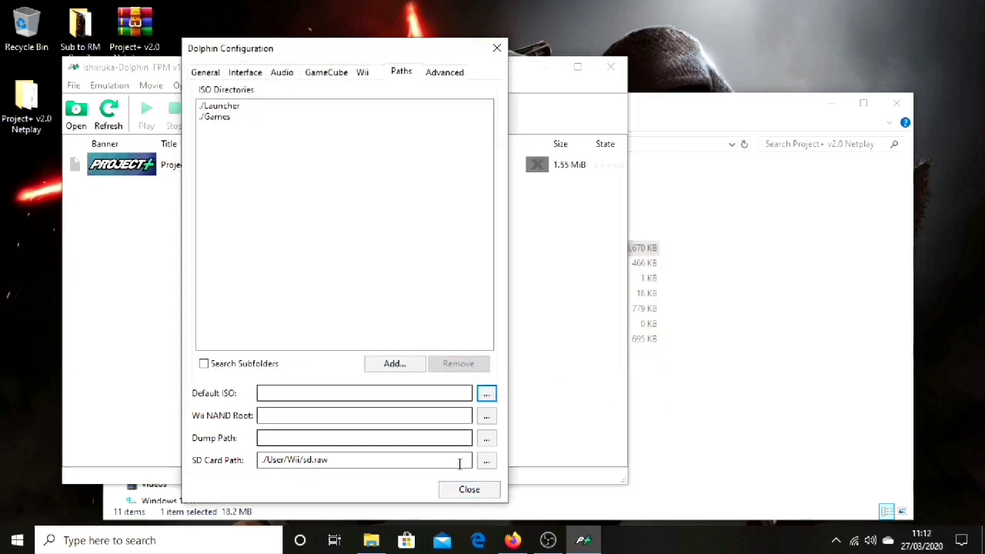
{"action": "left_click", "coordinate": [469, 489]}
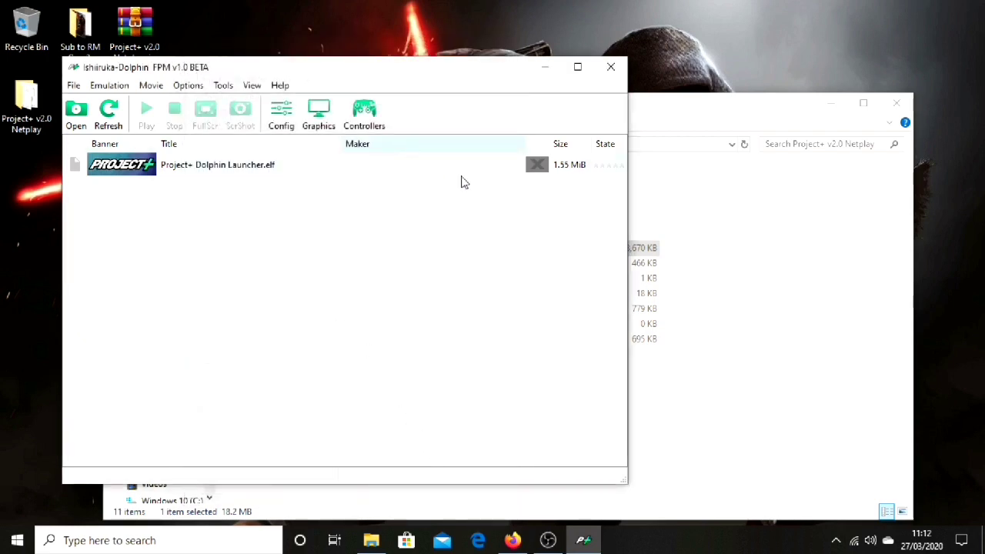
Review the general graphics configuration and try to start Project+ Dolphin Launcher.elf from the game list
{"action": "left_click", "coordinate": [318, 117]}
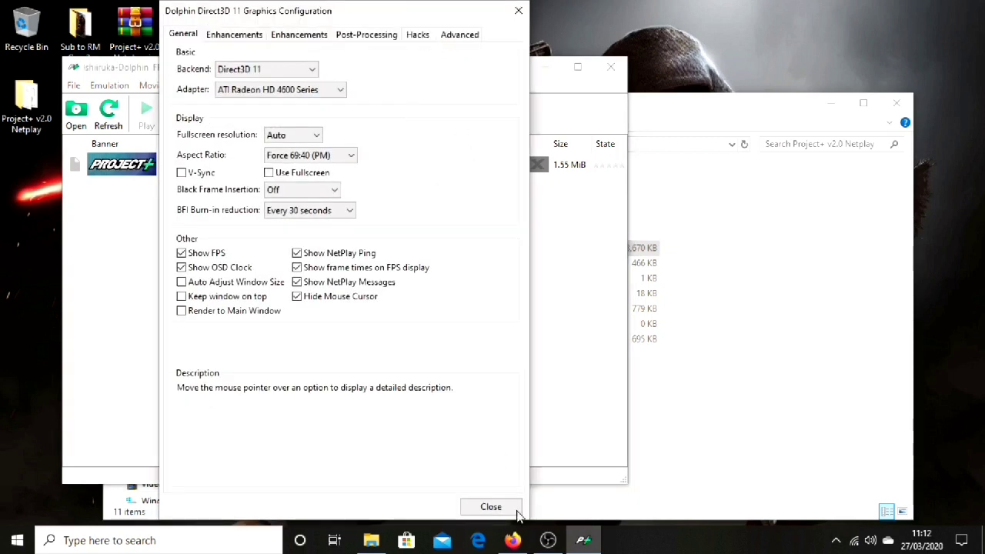
{"action": "left_click", "coordinate": [515, 511]}
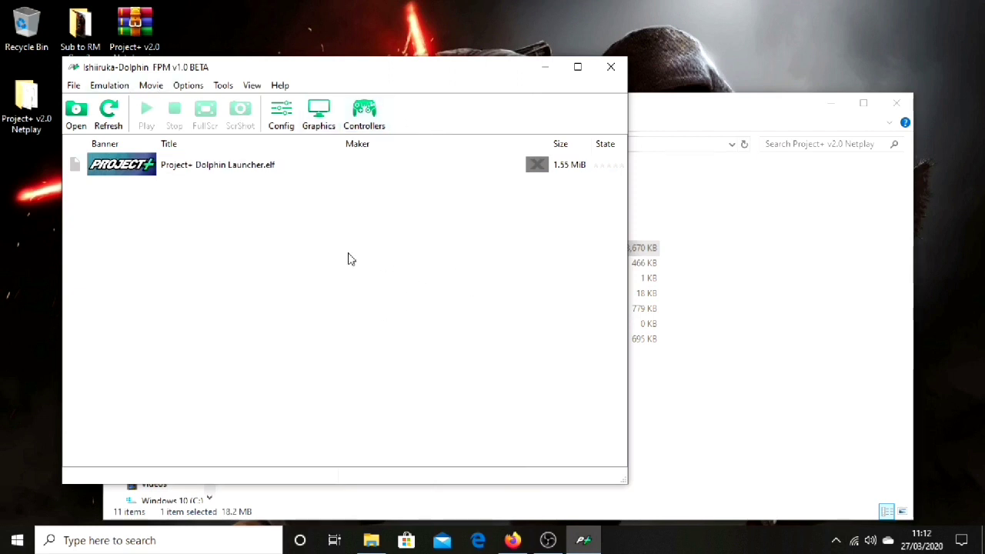
{"action": "left_click", "coordinate": [209, 166]}
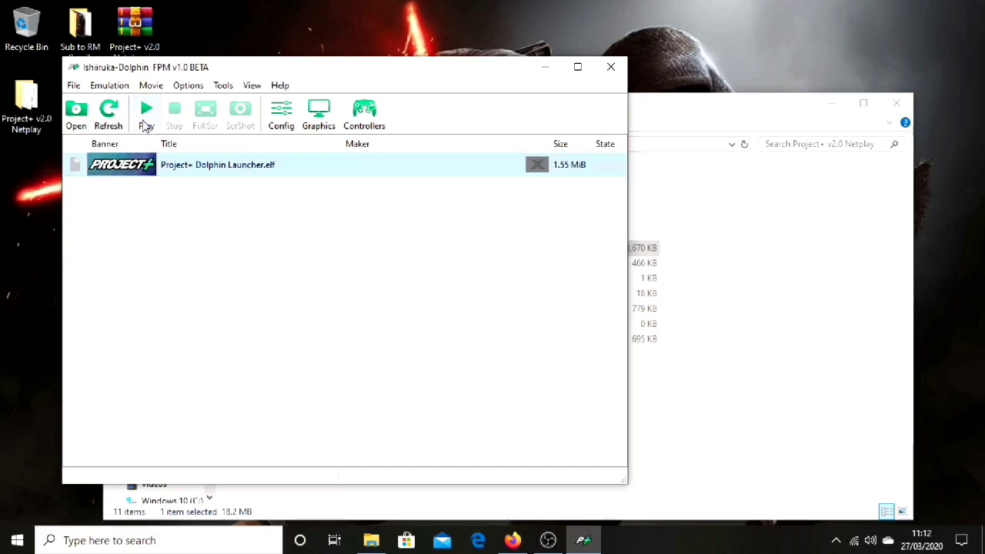
{"action": "left_click", "coordinate": [146, 122]}
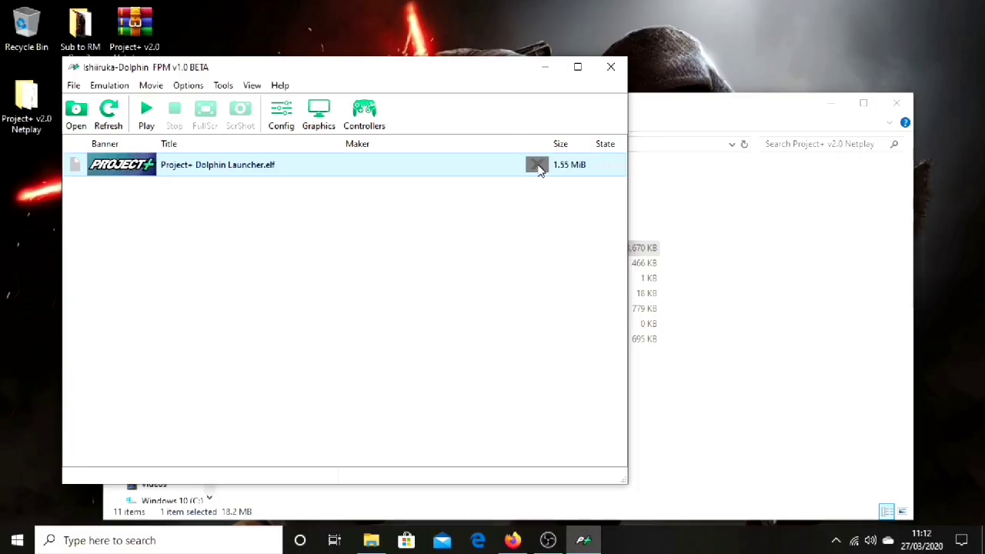